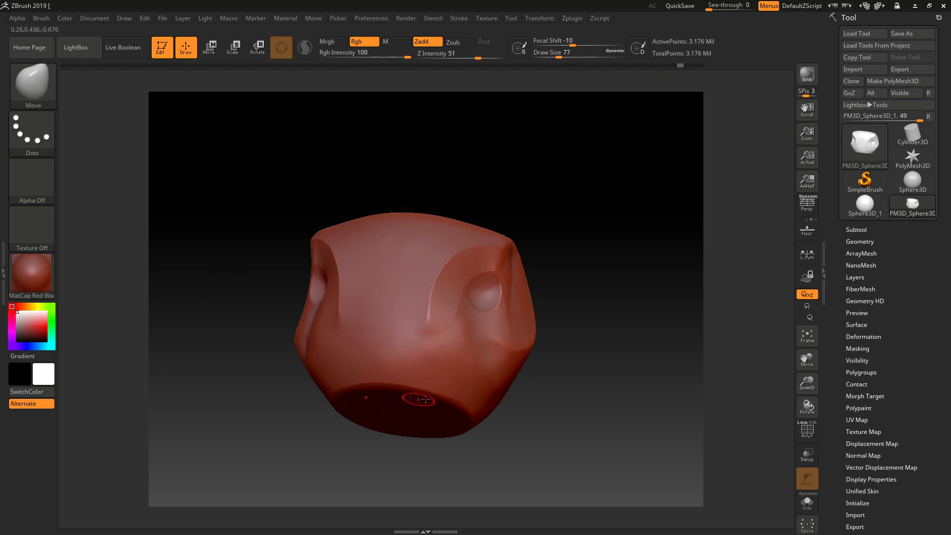
drag(207, 391, 220, 405)
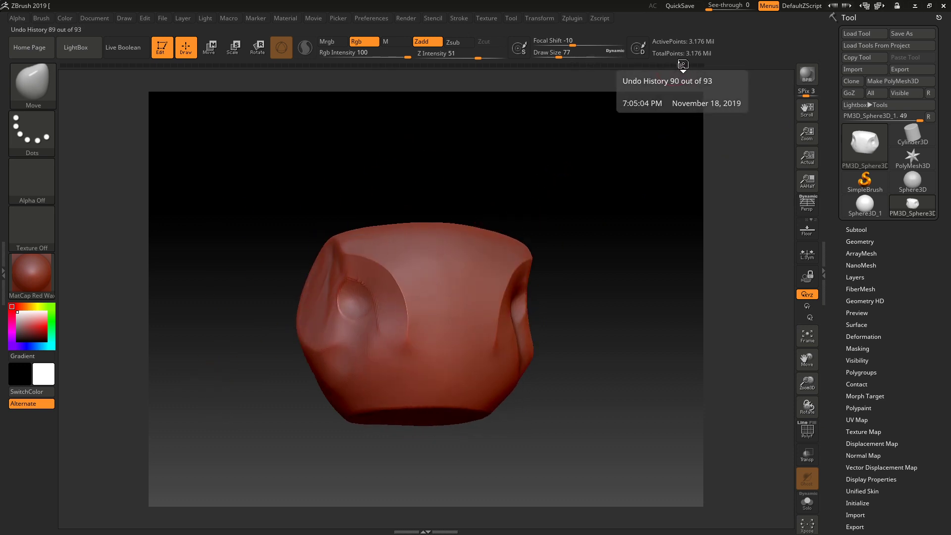
mouse_move(676, 64)
mouse_down()
mouse_move(416, 79)
mouse_move(679, 79)
mouse_up()
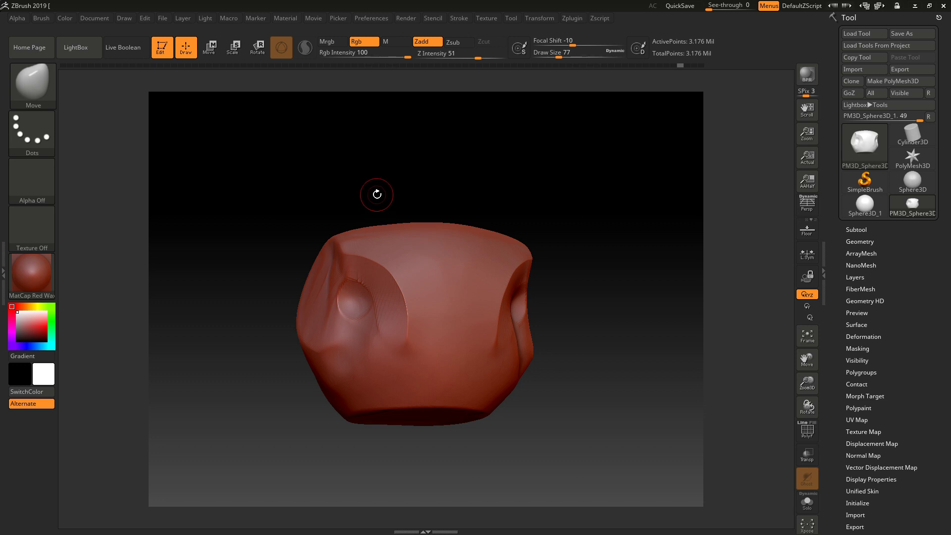
key(ctrl)
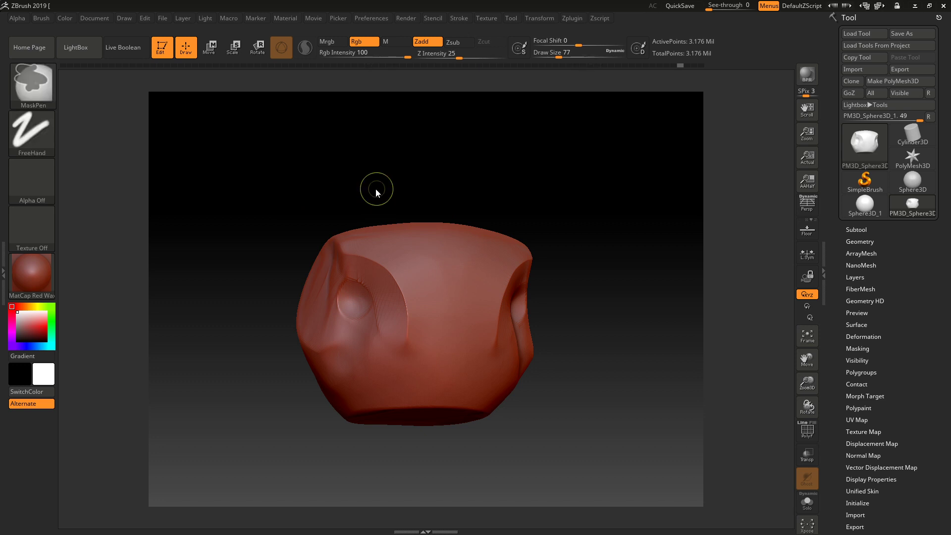
key(ctrl)
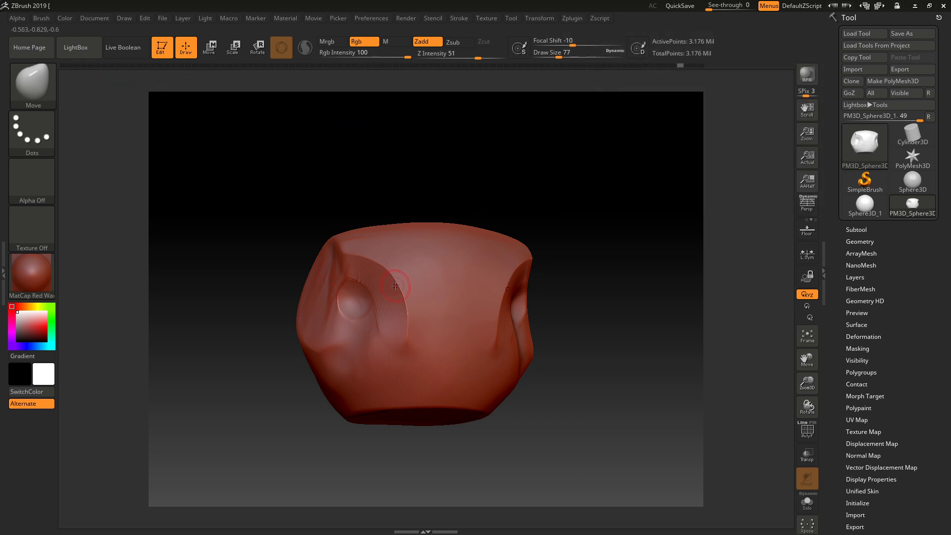
drag(607, 275, 614, 298)
drag(806, 384, 801, 349)
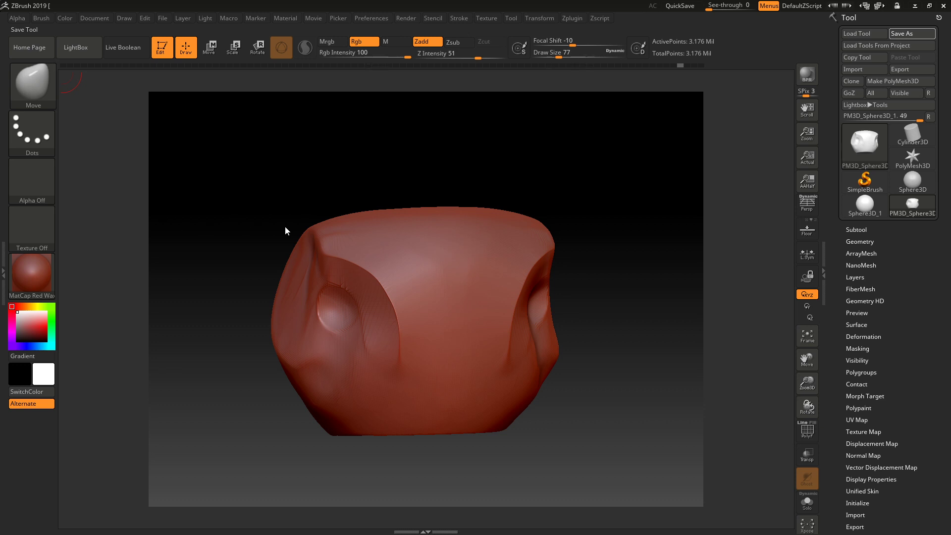
- Append a Cube3D as a second subtool and hide it so only the sculpted head is shown
click(862, 230)
click(862, 230)
click(863, 230)
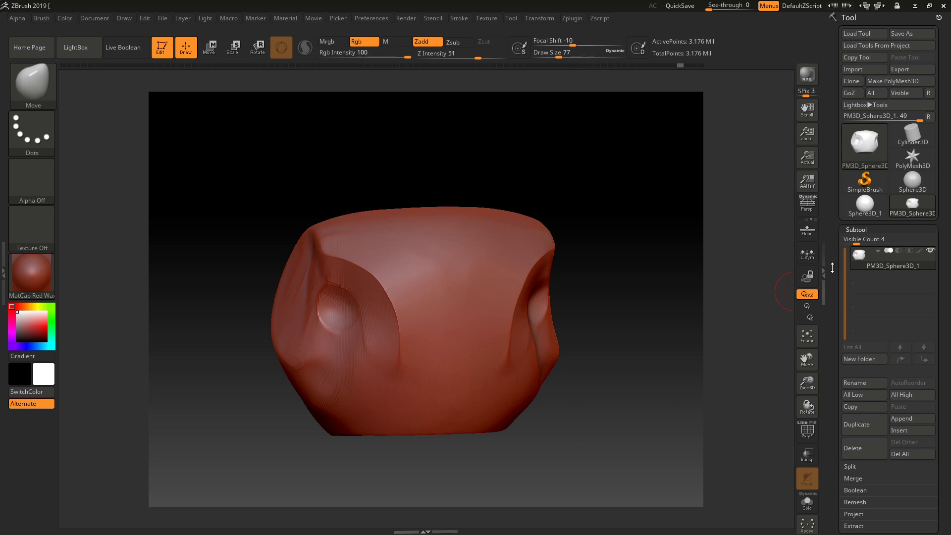
drag(832, 268, 830, 225)
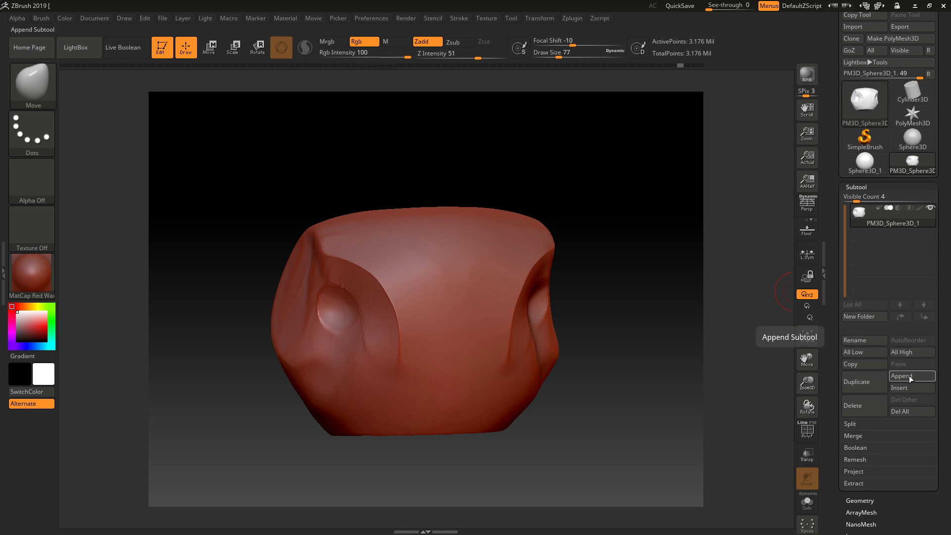
click(857, 186)
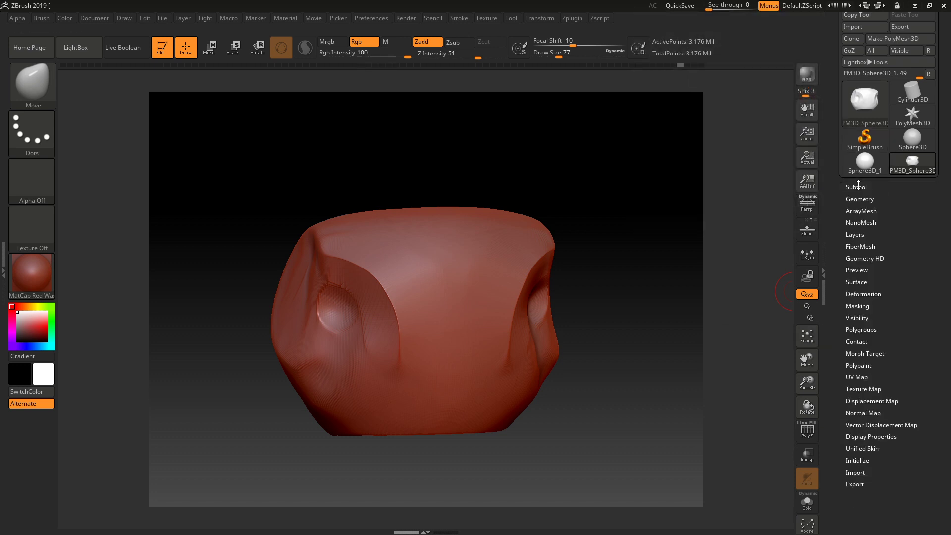
click(857, 186)
click(910, 377)
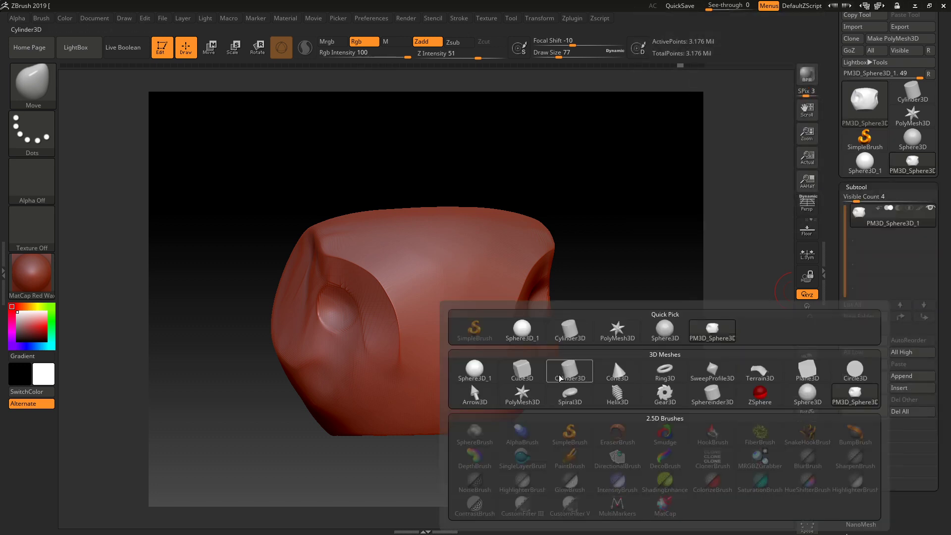
click(521, 381)
click(862, 246)
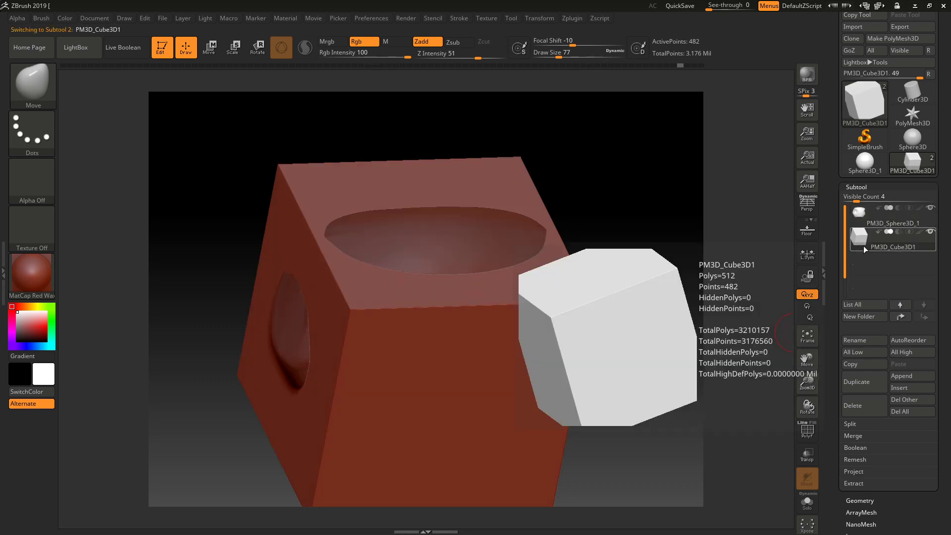
drag(660, 343, 649, 344)
click(933, 232)
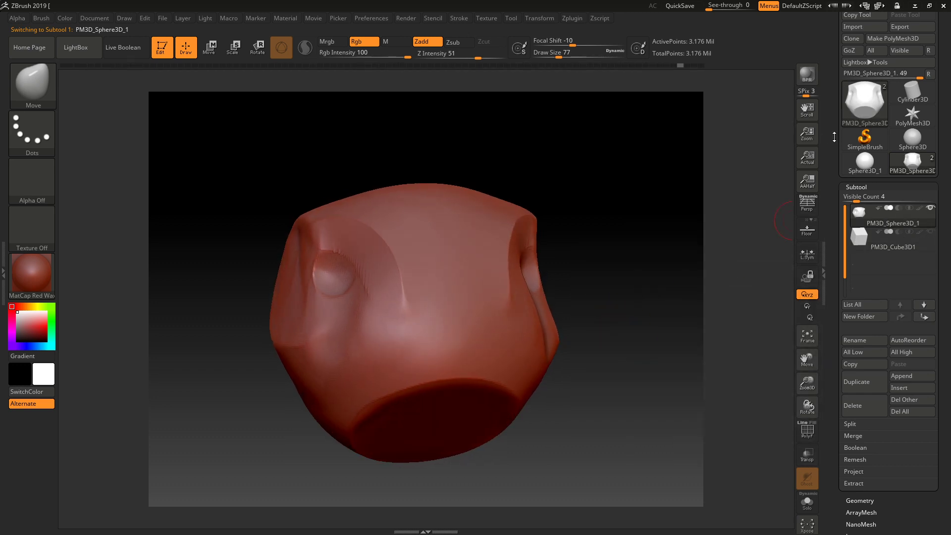
- Save the two-subtool tool under the name Toad and again as version Toad_001
drag(834, 137, 841, 181)
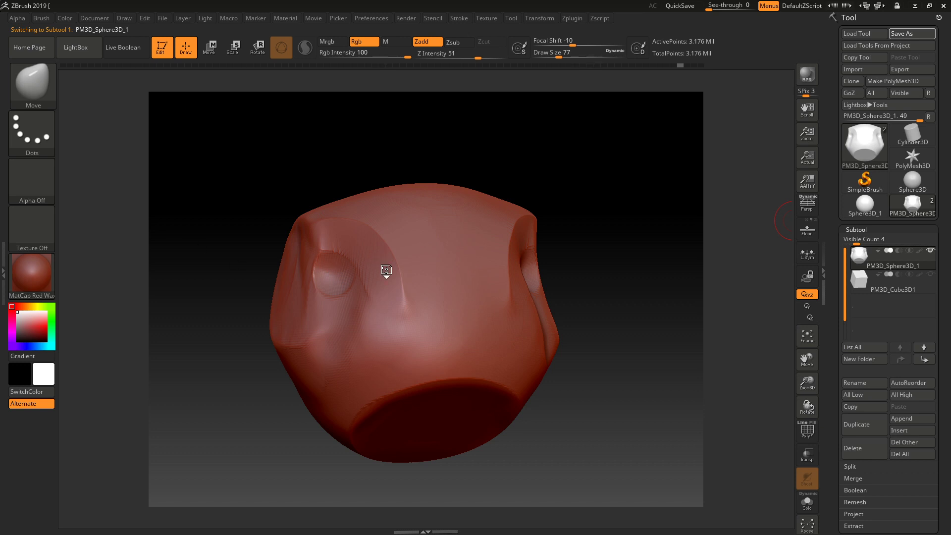
drag(603, 270, 643, 278)
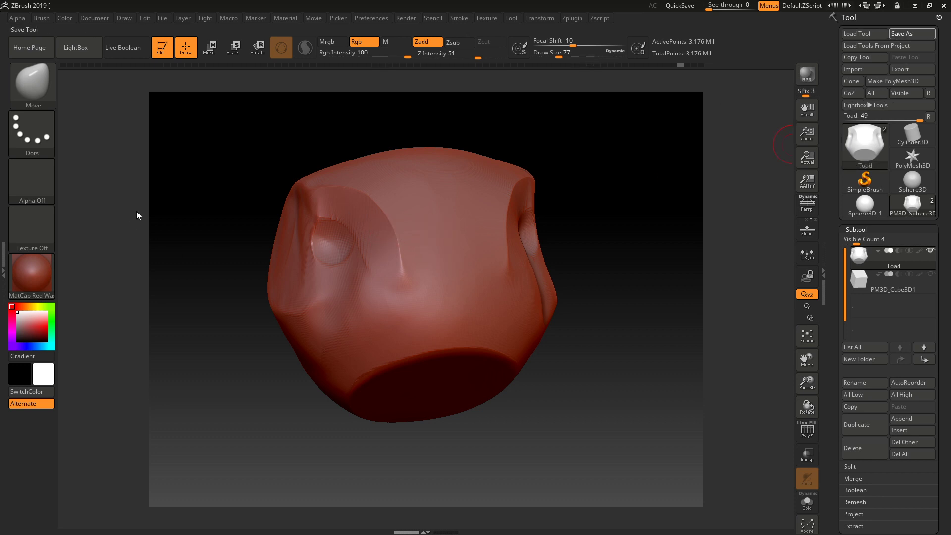
click(375, 251)
- With the Move brush at draw size 358, pull the brows outward and the lower corners downward, and raise the draw size to 525
key(space)
drag(492, 233, 517, 231)
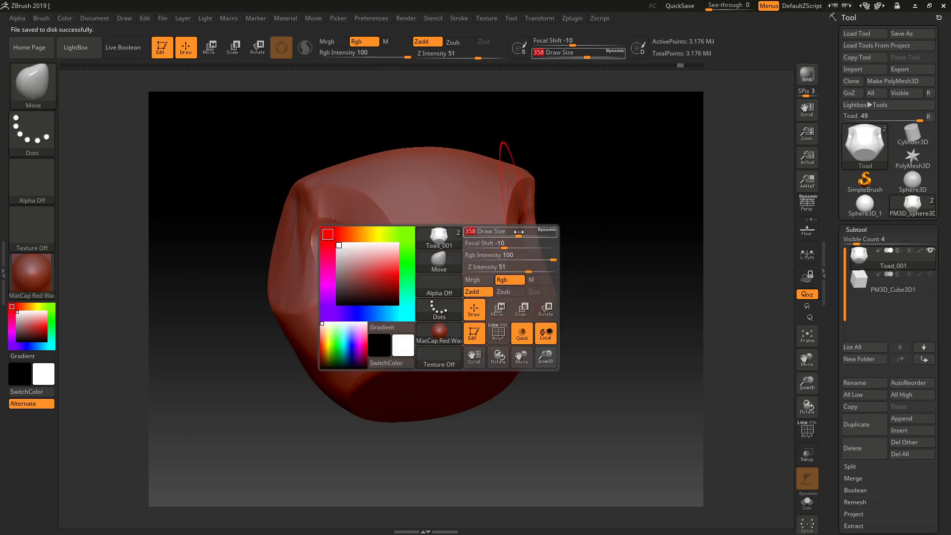
drag(313, 196, 293, 177)
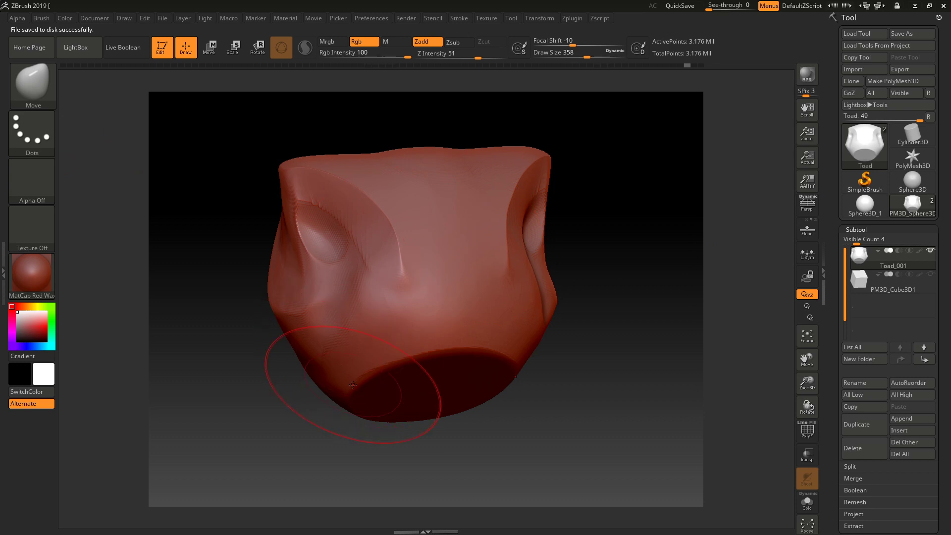
drag(350, 388, 333, 455)
drag(541, 461, 526, 467)
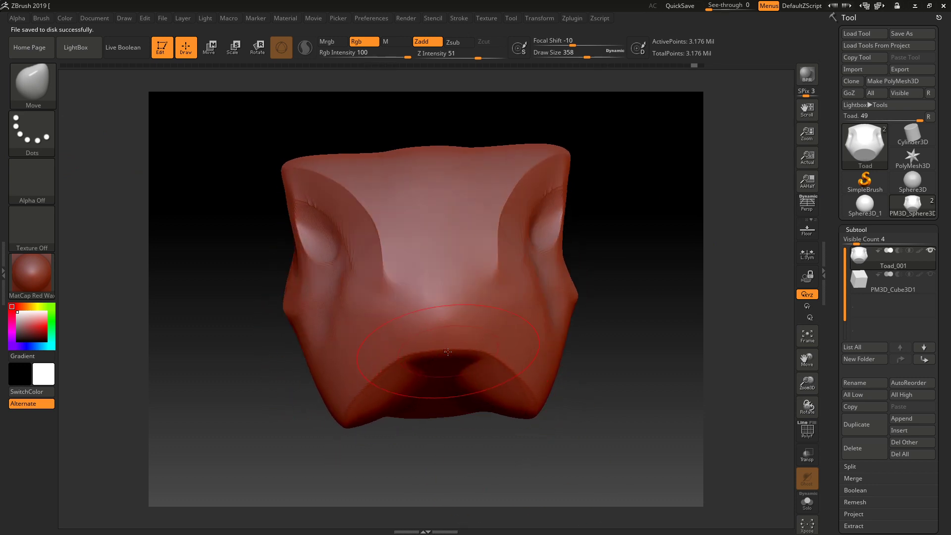
drag(355, 419, 372, 447)
key(space)
drag(380, 360, 396, 360)
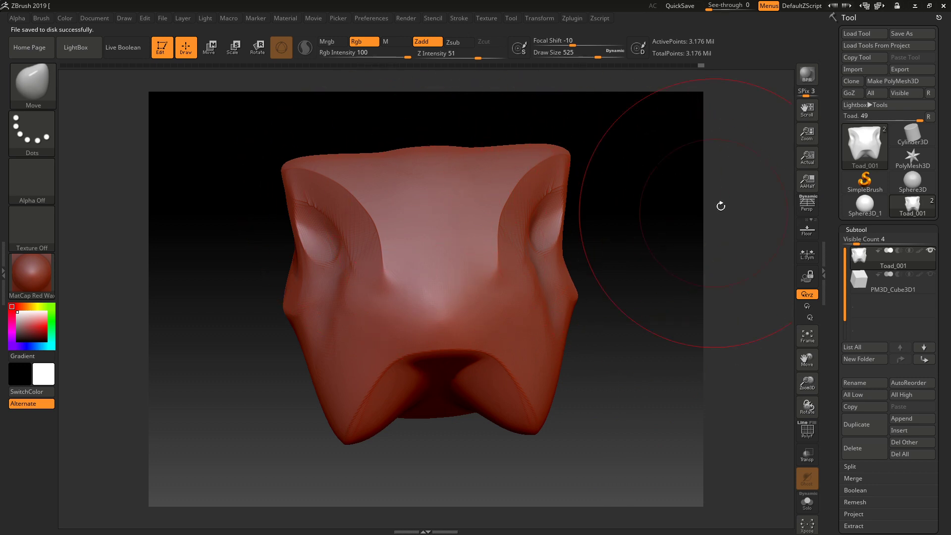
- Save the reshaped head as Toad_002 and reduce the draw size to 268
click(897, 33)
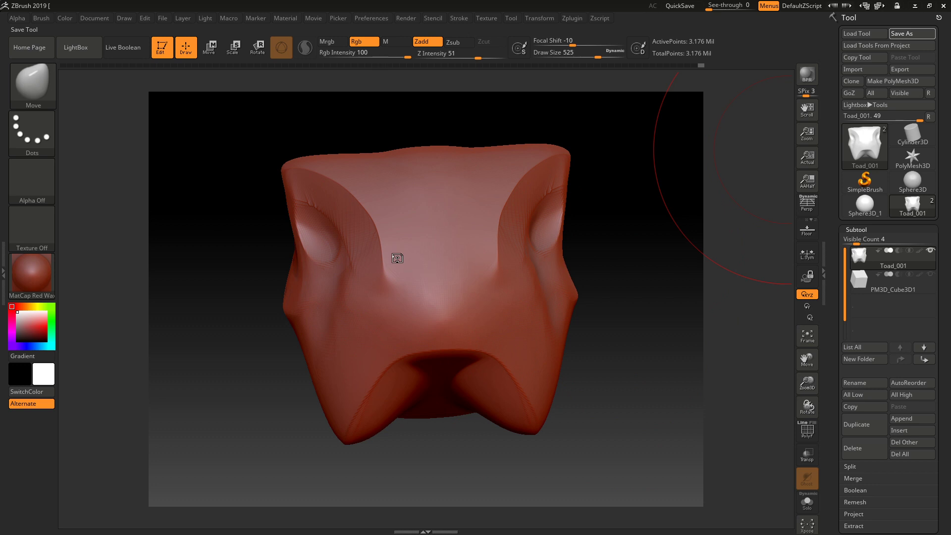
key(space)
drag(614, 296, 595, 296)
key(ctrl)
key(ctrl+z)
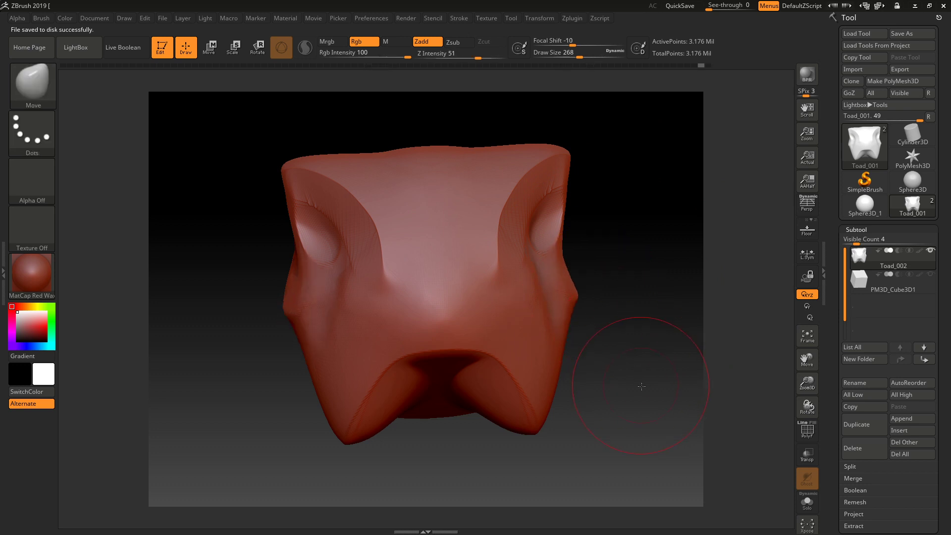
mouse_move(642, 385)
mouse_down()
mouse_move(619, 386)
mouse_move(633, 381)
mouse_up()
mouse_move(634, 329)
mouse_down()
mouse_move(622, 331)
mouse_move(636, 333)
mouse_move(628, 333)
mouse_move(634, 342)
mouse_up()
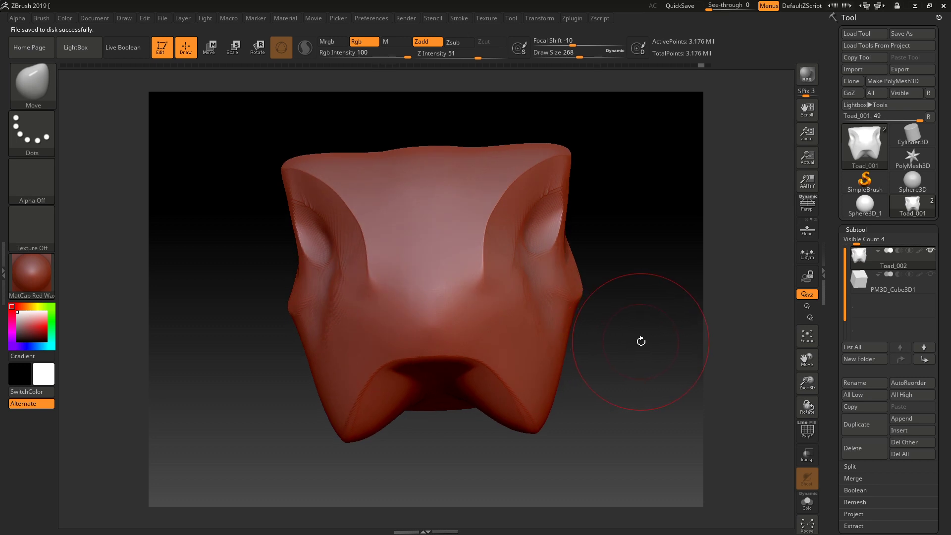
- Show the hidden cube subtool, make it active and delete it from the tool
click(932, 277)
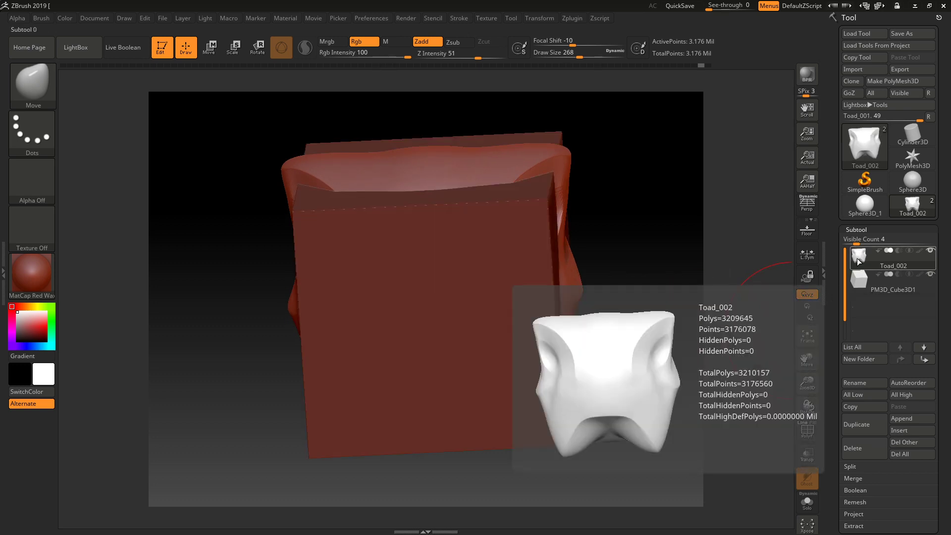
drag(832, 270, 830, 252)
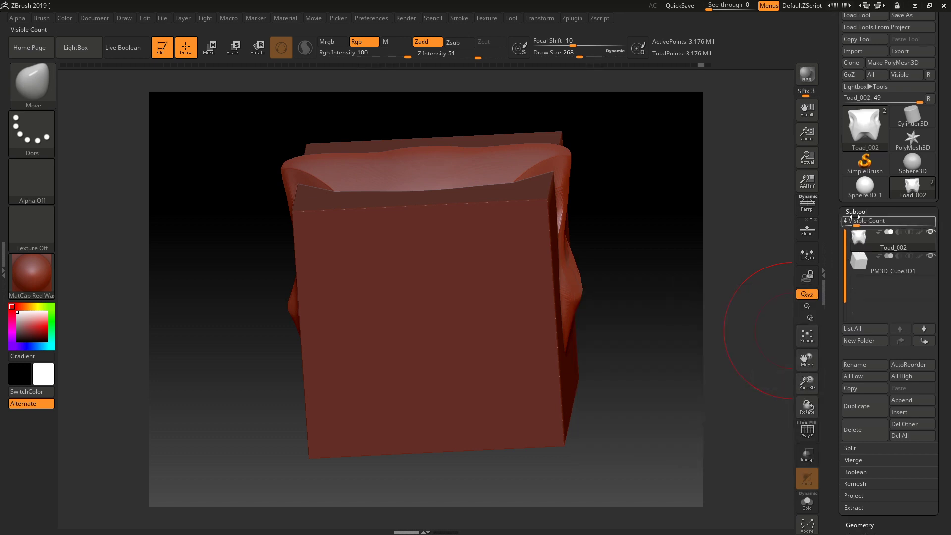
click(860, 267)
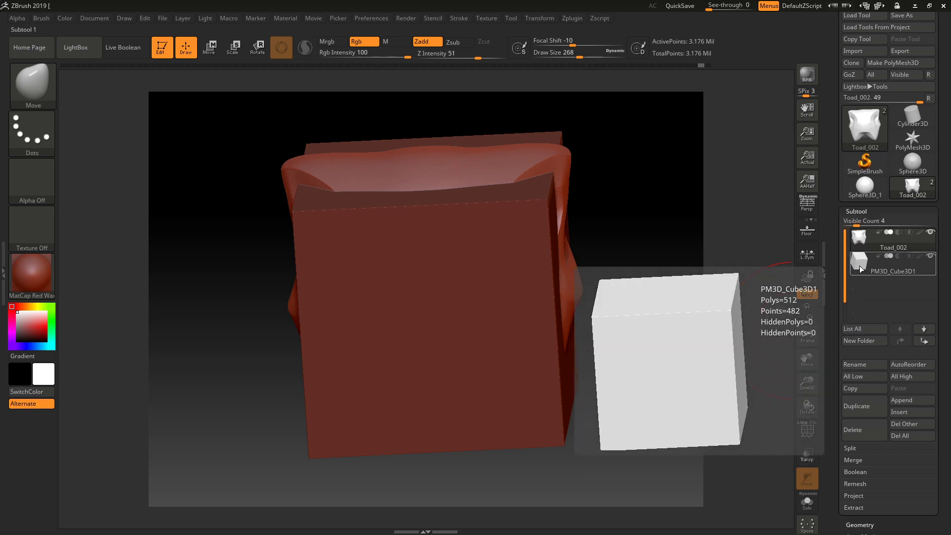
click(860, 269)
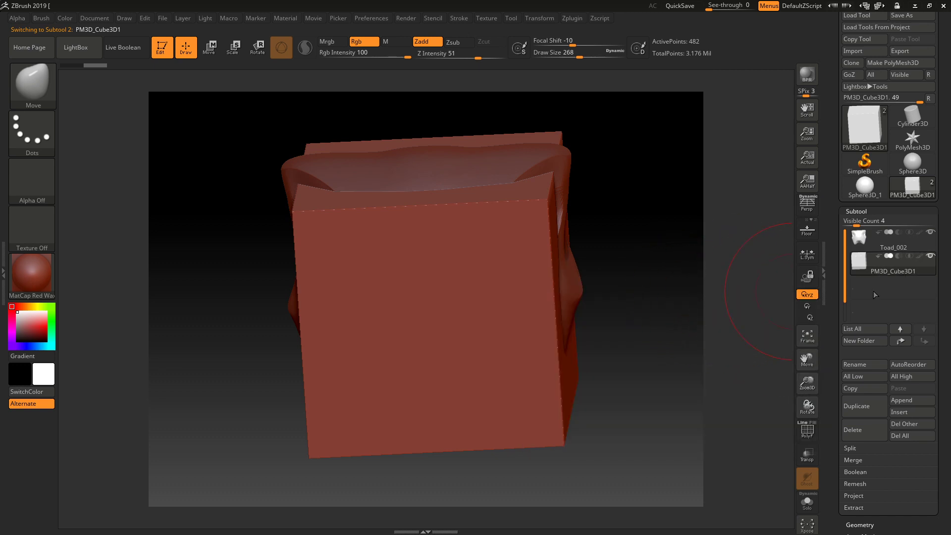
click(860, 429)
click(776, 450)
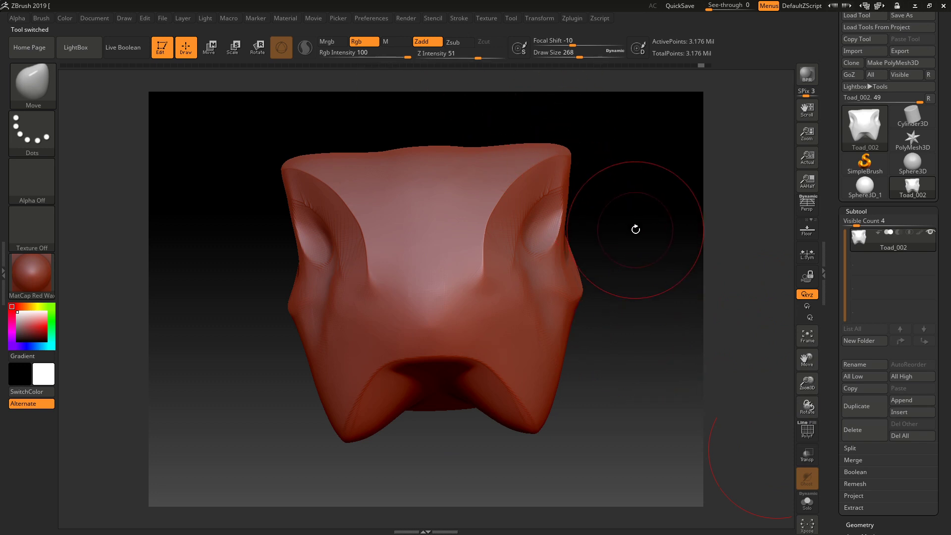
- Append another Cube3D to the Toad_002 tool and make it the active subtool
drag(672, 297, 676, 310)
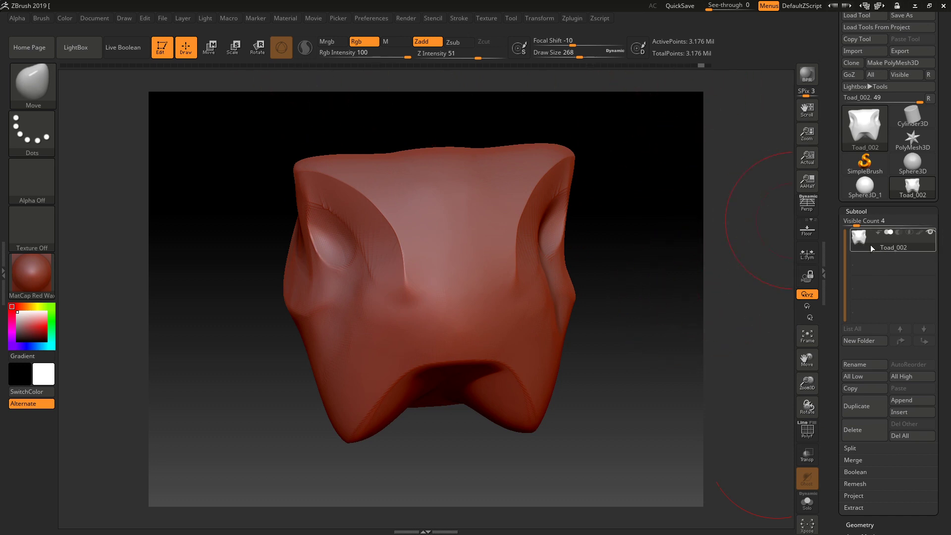
click(901, 400)
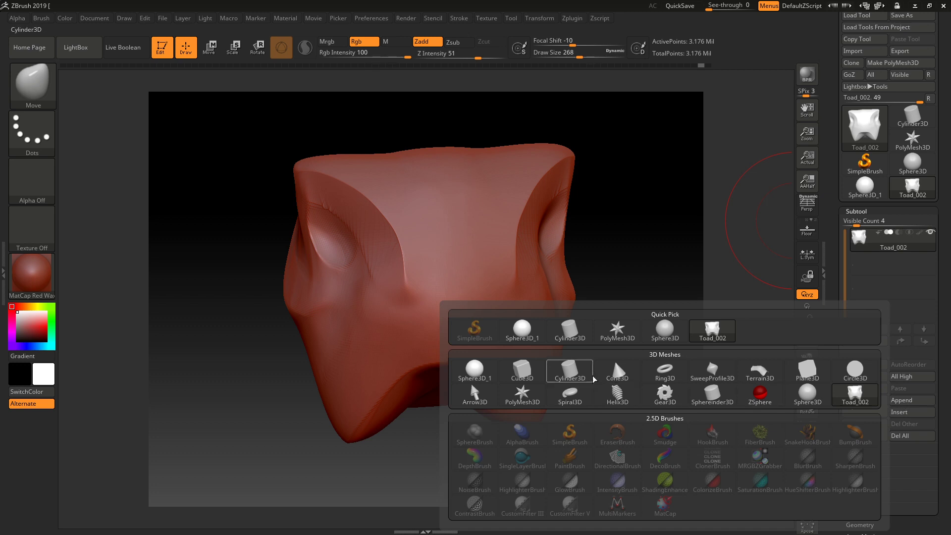
click(617, 361)
click(861, 261)
- Set the draw size to 542 and pull the cube's upper corners outward with the Move brush
key(space)
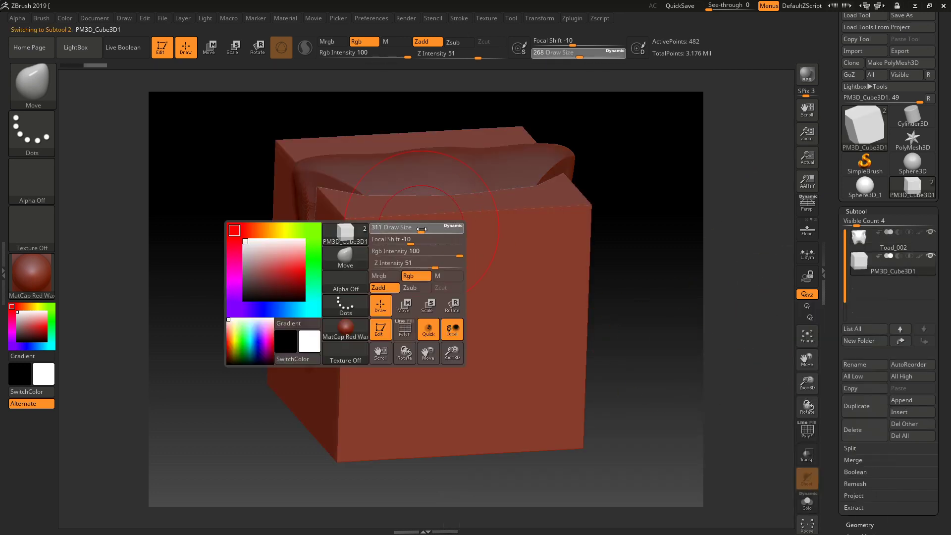
drag(422, 231, 438, 231)
drag(616, 223, 688, 235)
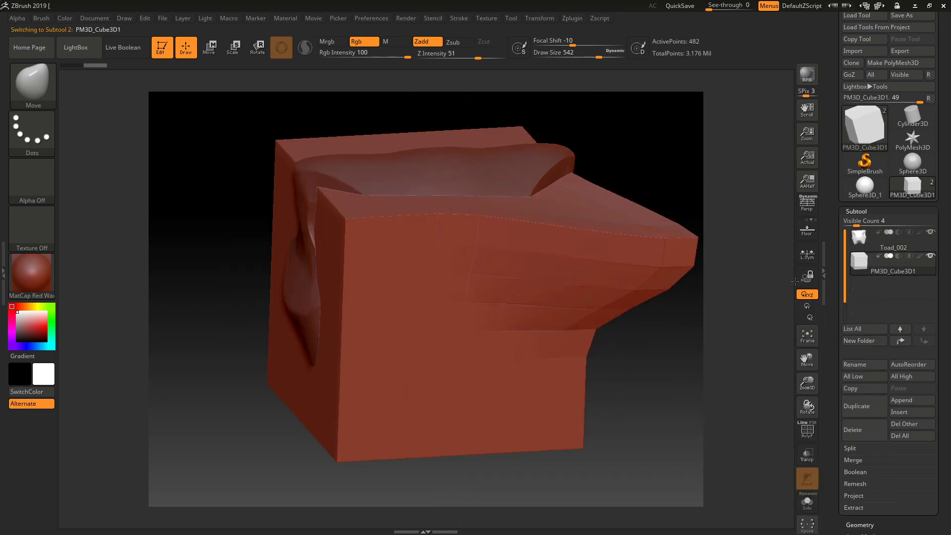
drag(357, 224, 145, 193)
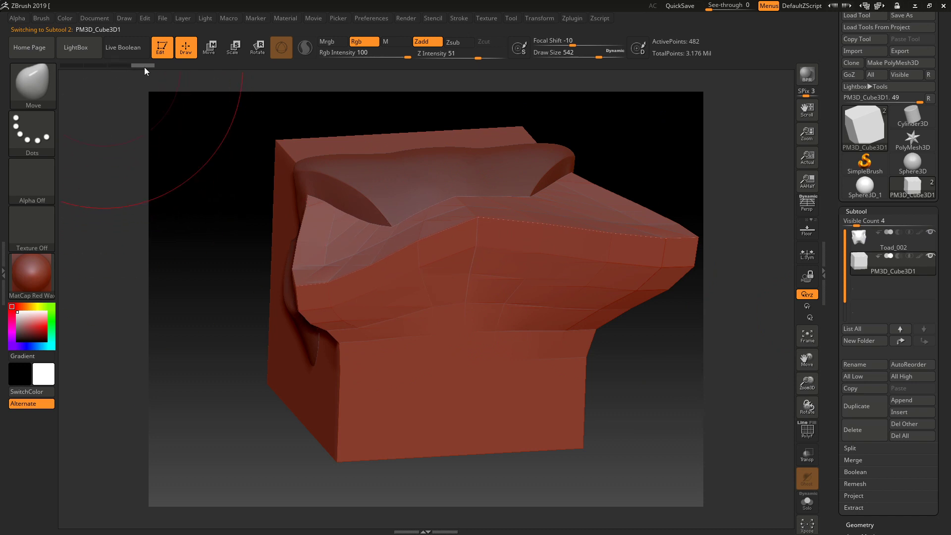
drag(275, 143, 226, 142)
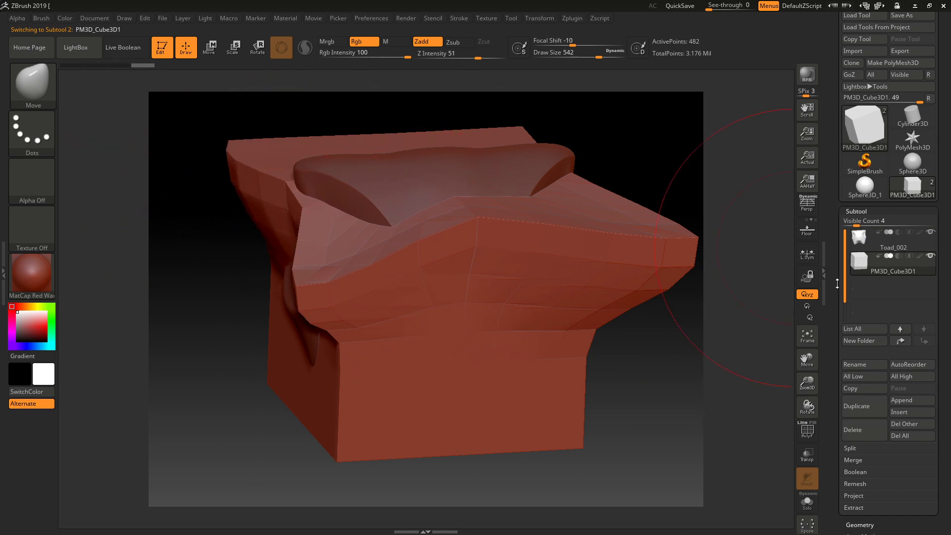
- Delete the reshaped cube subtool, leaving only the Toad_002 head in the tool
click(864, 237)
click(863, 269)
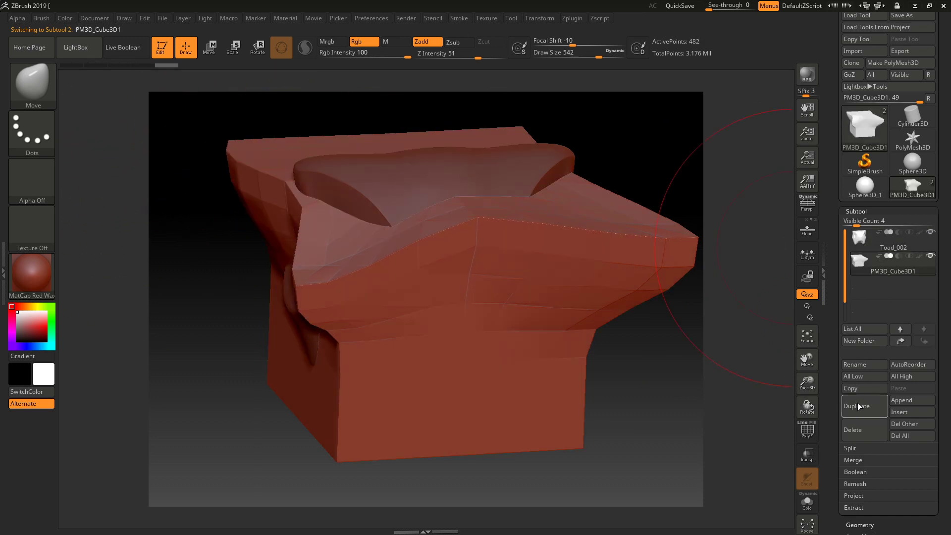
click(863, 435)
click(773, 454)
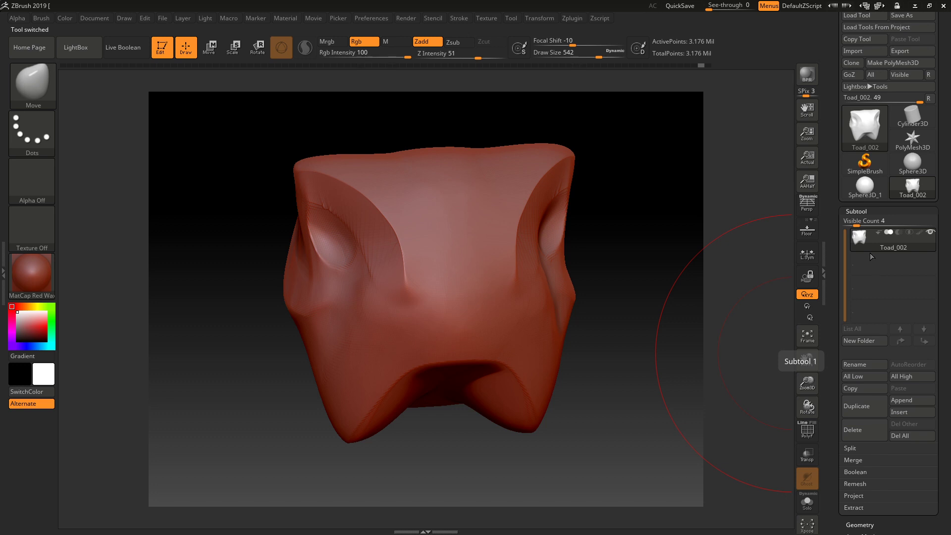
scroll(831, 108, up, 2)
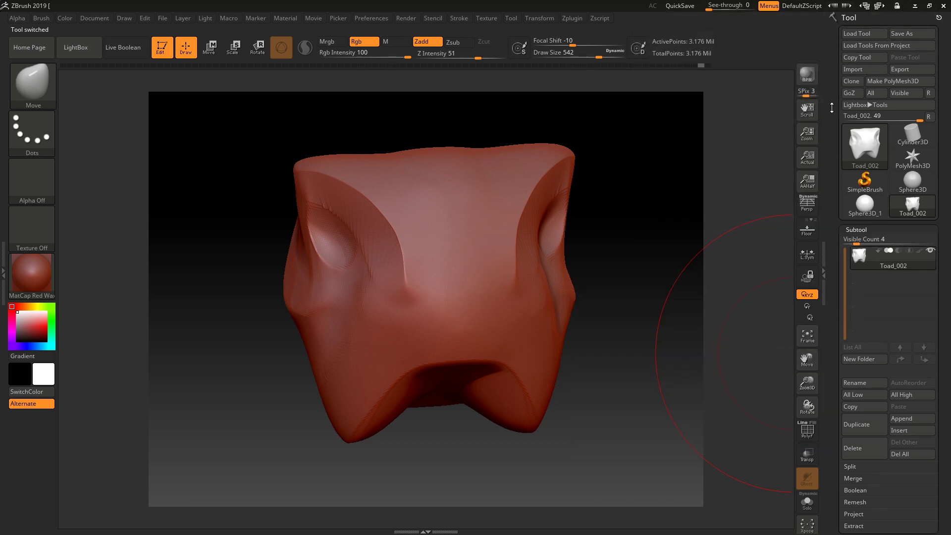